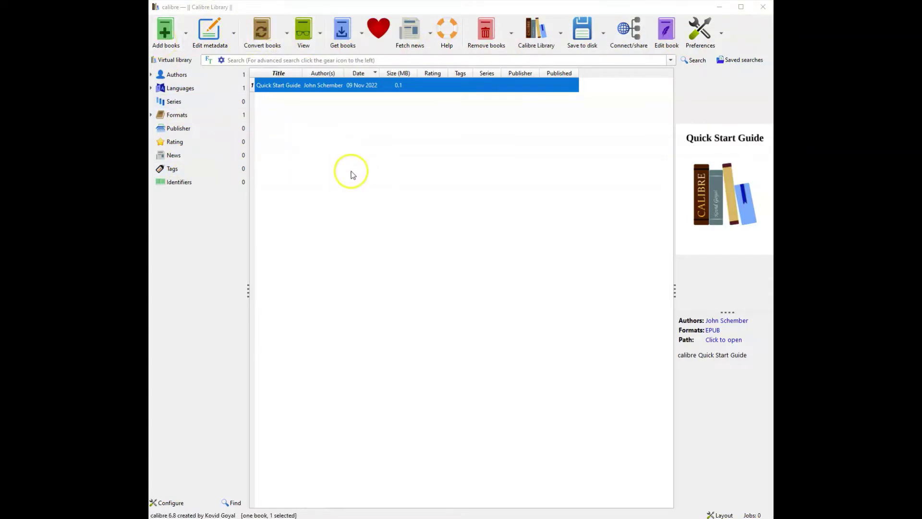
pyautogui.click(165, 31)
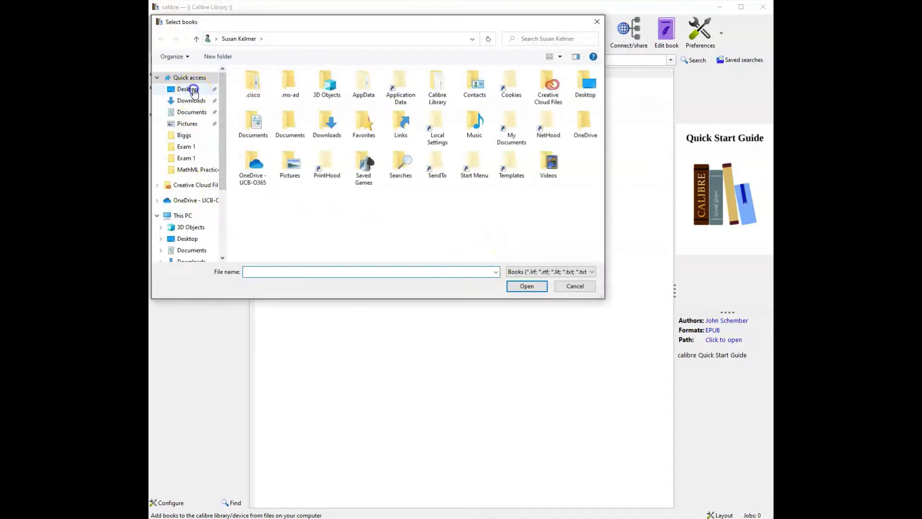
pyautogui.click(187, 89)
pyautogui.doubleClick(276, 96)
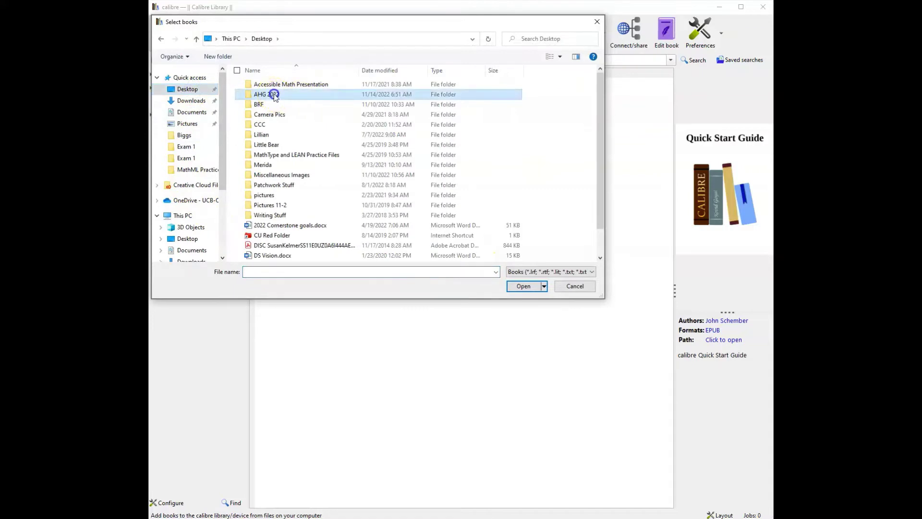
pyautogui.click(272, 106)
pyautogui.doubleClick(272, 105)
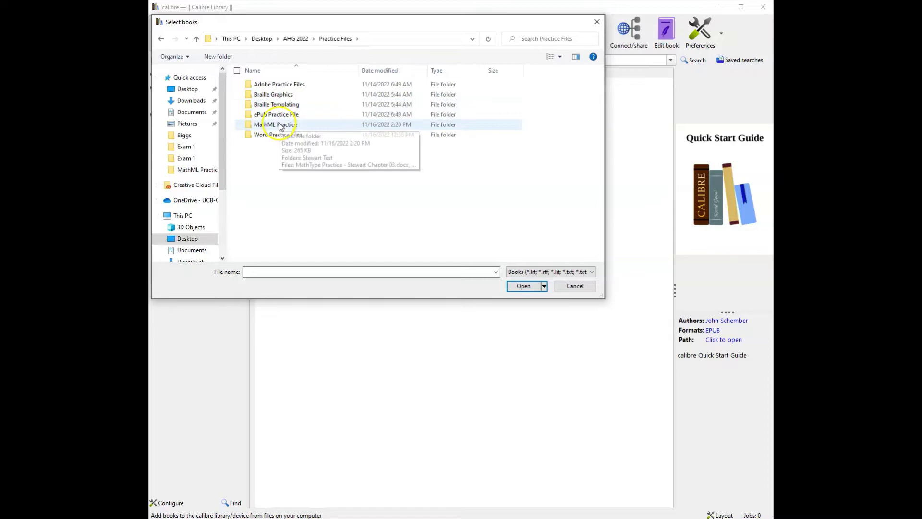
pyautogui.doubleClick(277, 114)
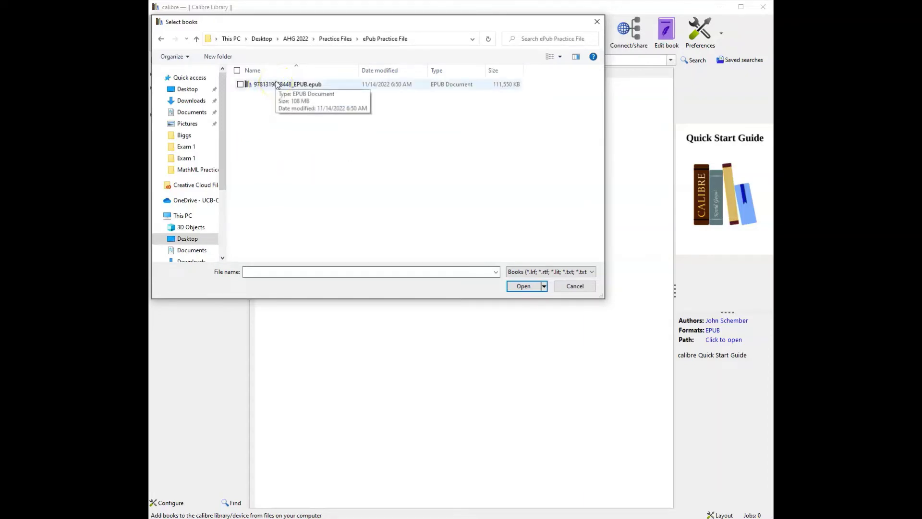
pyautogui.click(282, 85)
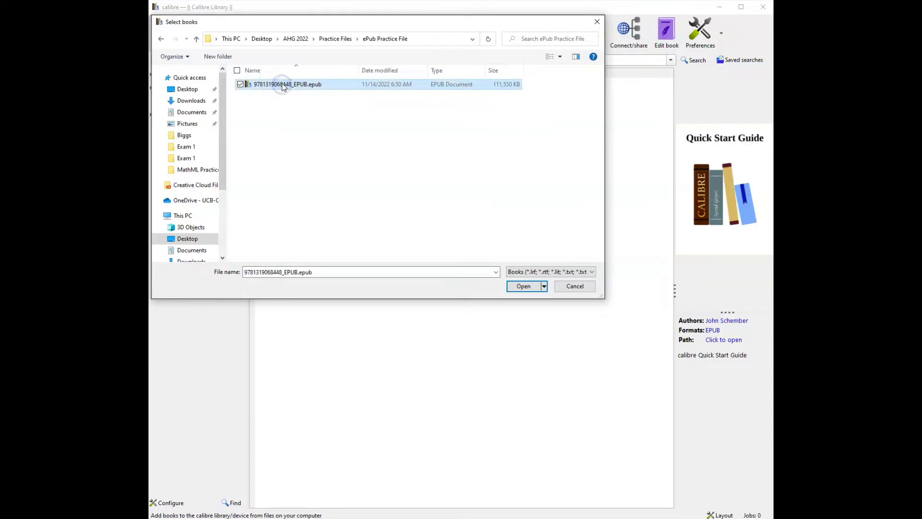
pyautogui.click(524, 287)
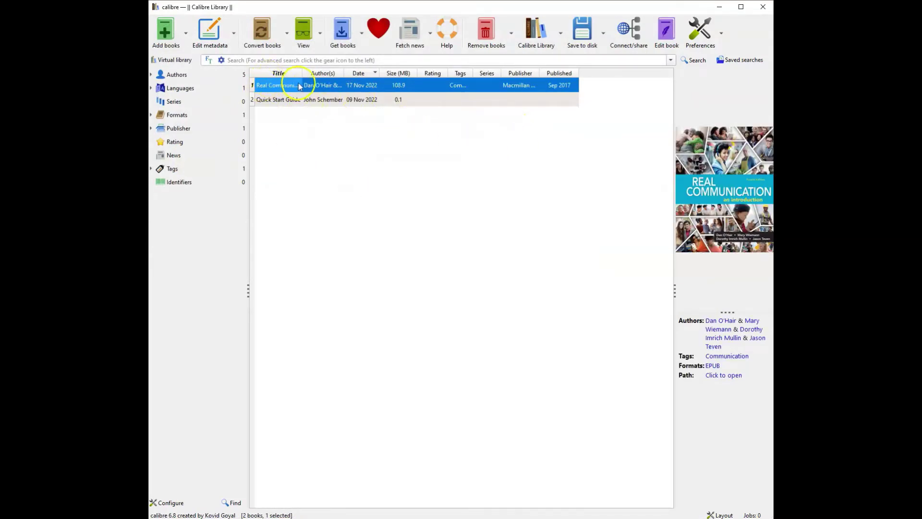
# Widen the Title column, glance at the Preferences list, then select the Real Communication book
pyautogui.moveTo(298, 86); pyautogui.dragTo(338, 84)
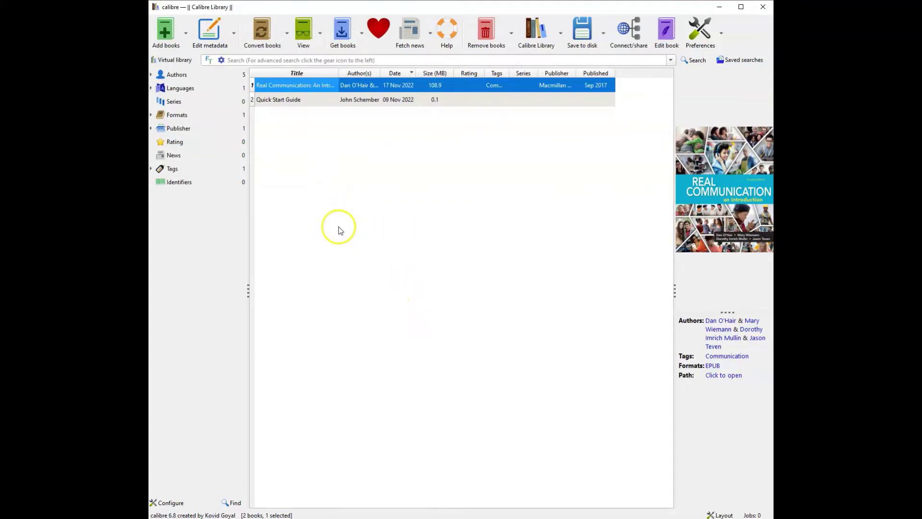
pyautogui.click(722, 34)
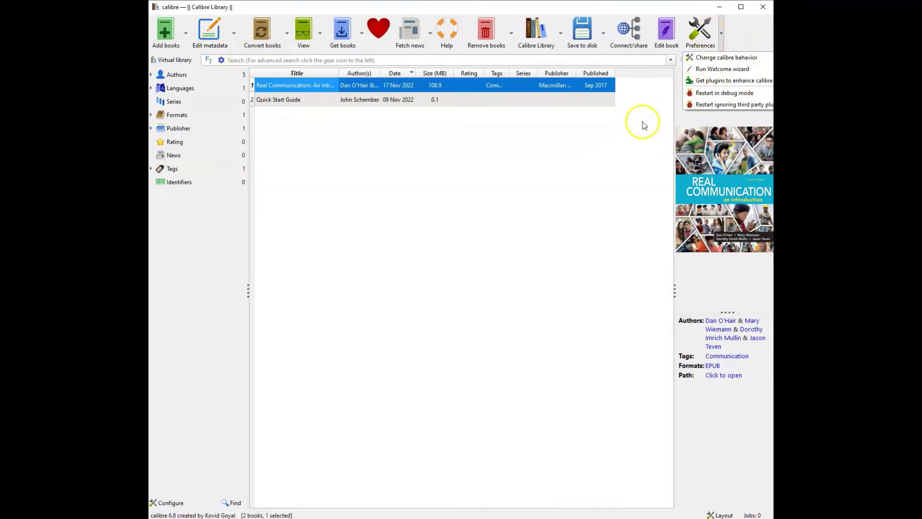
pyautogui.click(630, 178)
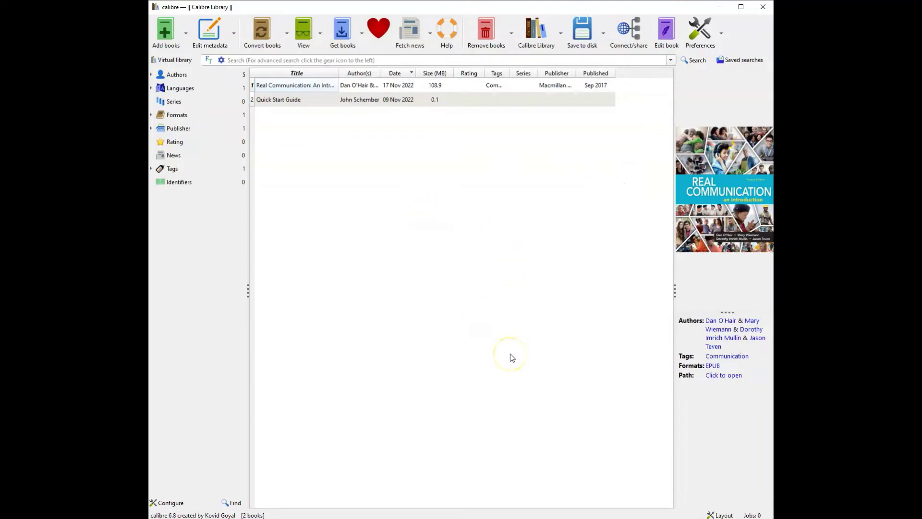
pyautogui.click(301, 86)
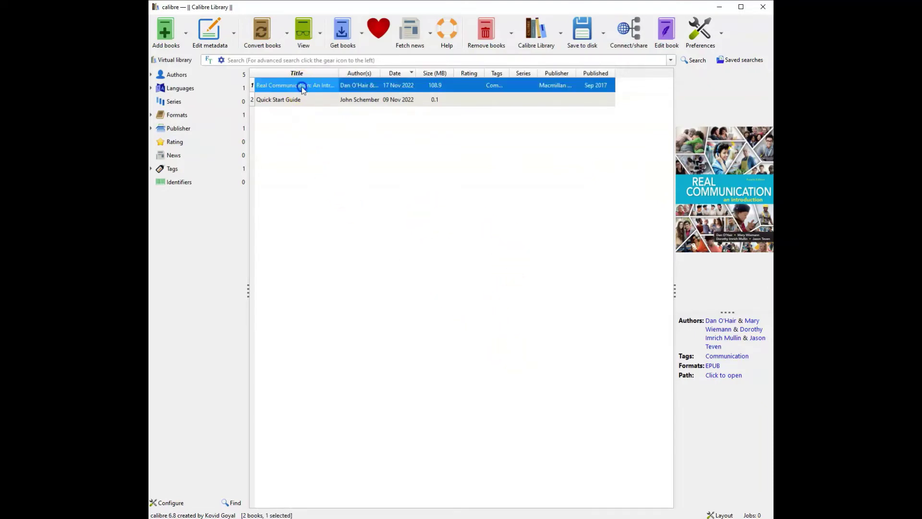
# Open the Convert individually dialog for Real Communication and enlarge and reposition it
pyautogui.click(288, 34)
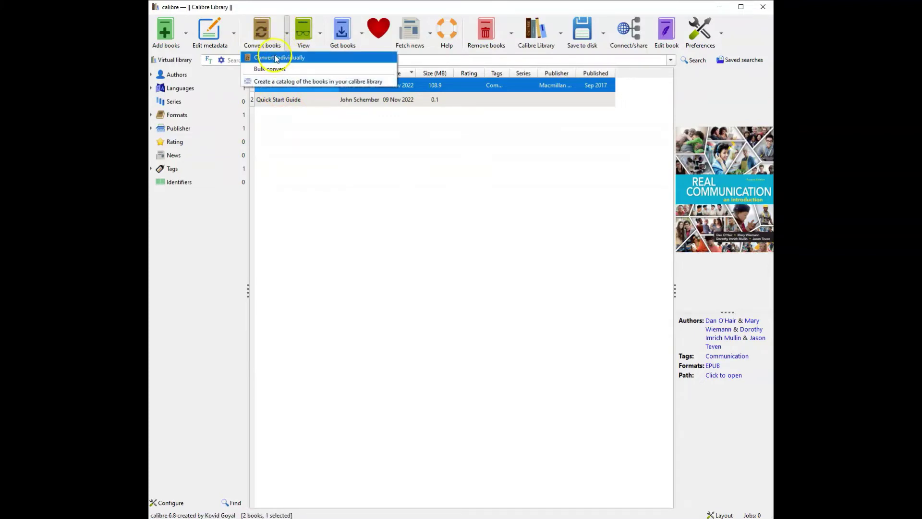
pyautogui.click(267, 70)
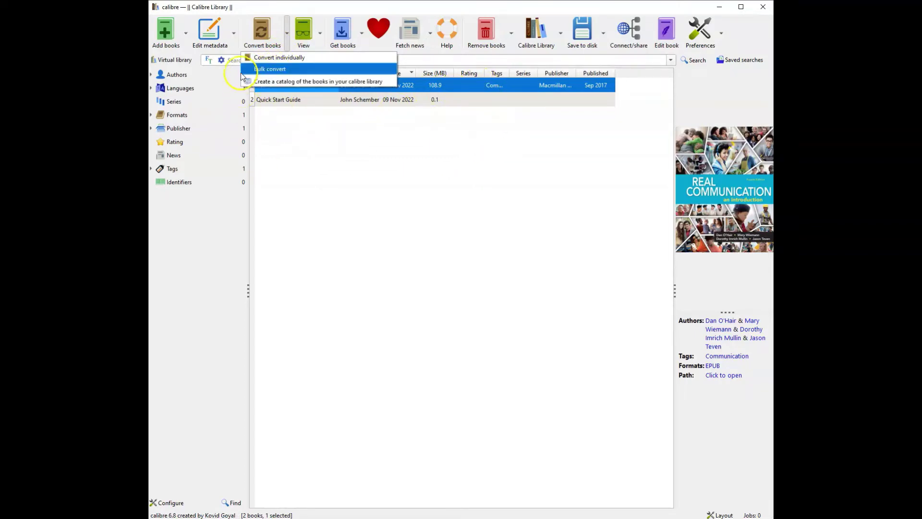
pyautogui.click(276, 59)
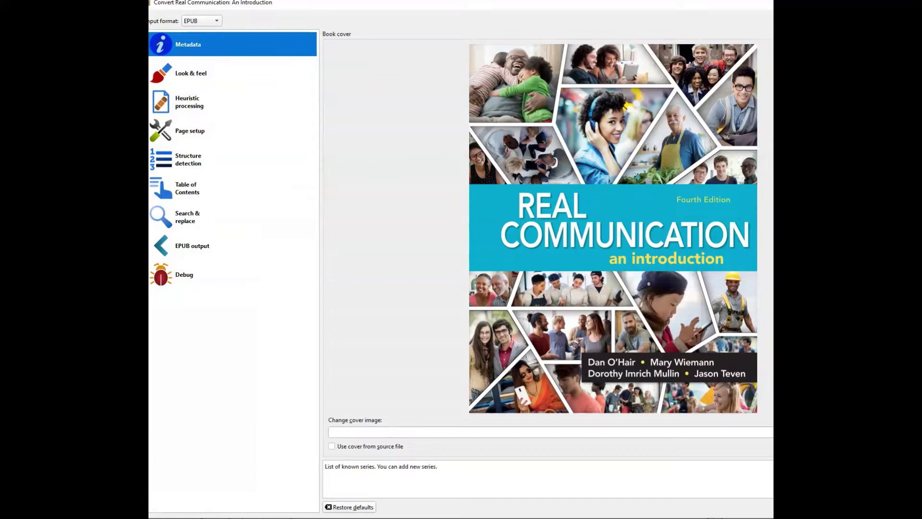
pyautogui.moveTo(817, 213); pyautogui.dragTo(774, 213)
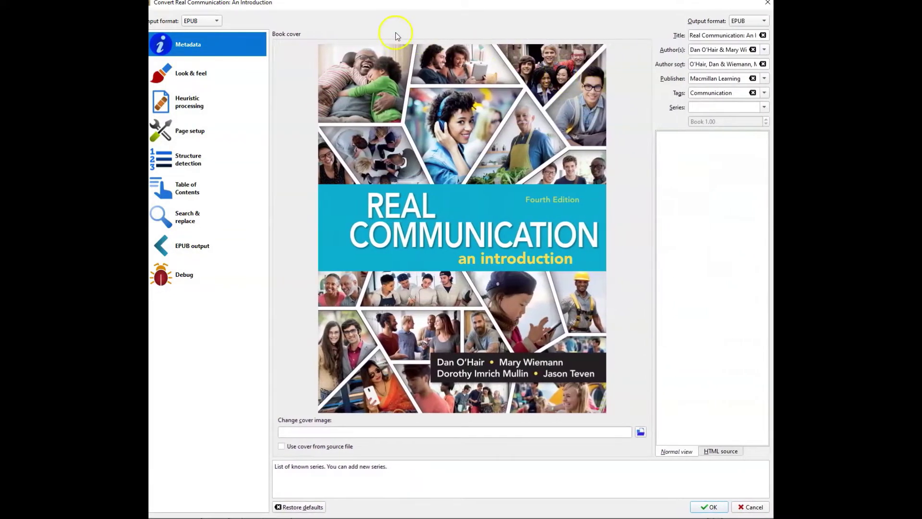
pyautogui.click(439, 19)
pyautogui.moveTo(438, 11); pyautogui.dragTo(444, 13)
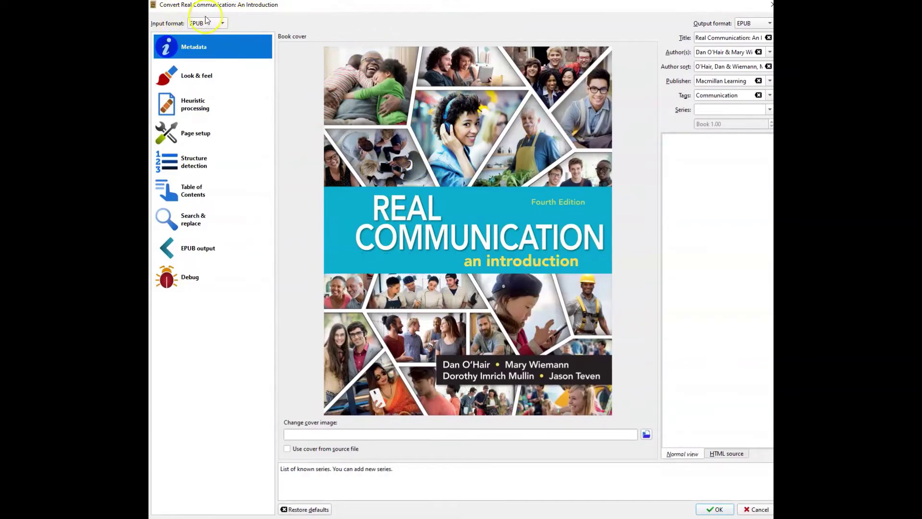
# Set the conversion's output format to PDF
pyautogui.click(769, 24)
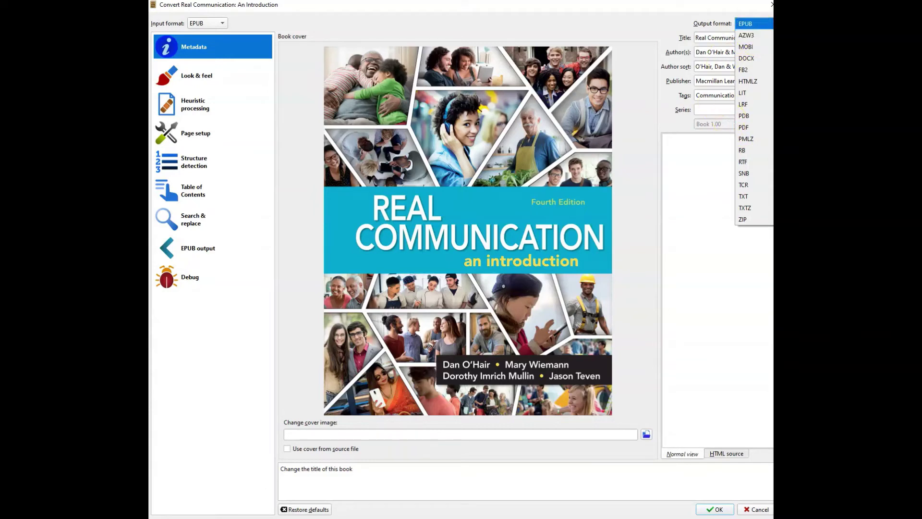
pyautogui.click(742, 128)
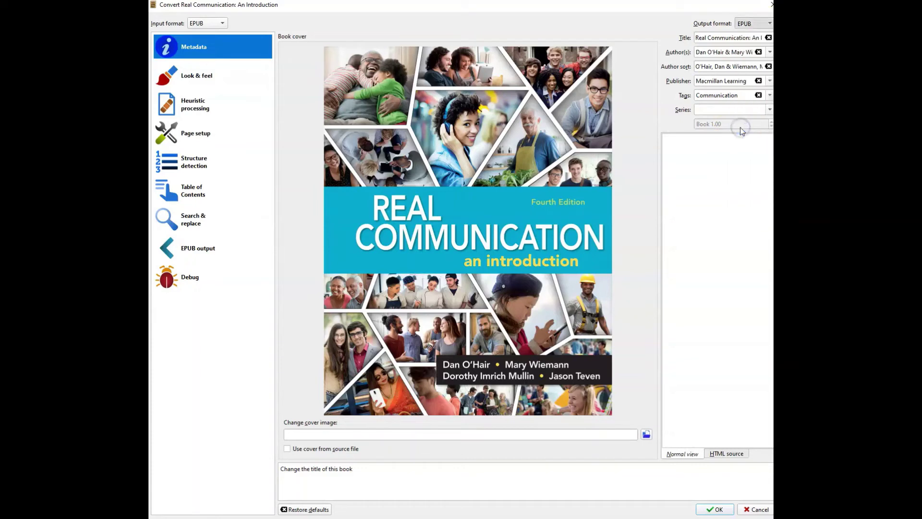
pyautogui.click(481, 210)
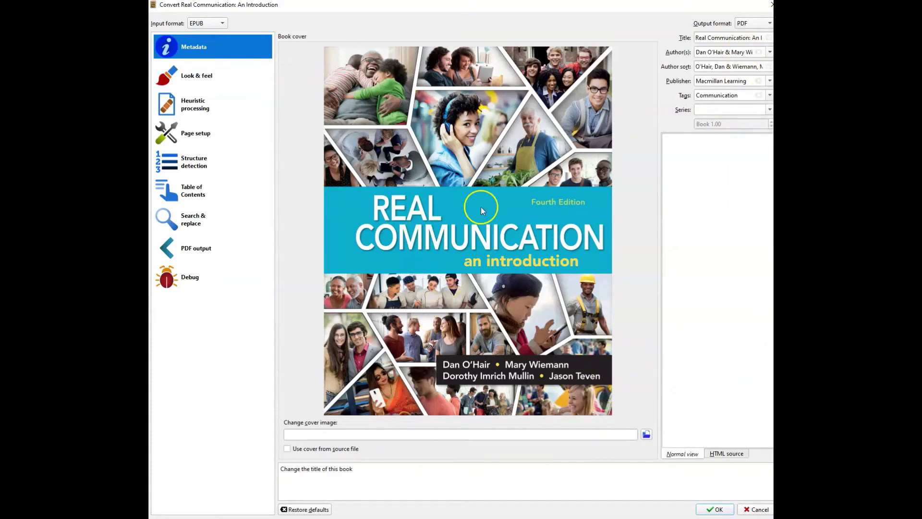
pyautogui.click(695, 116)
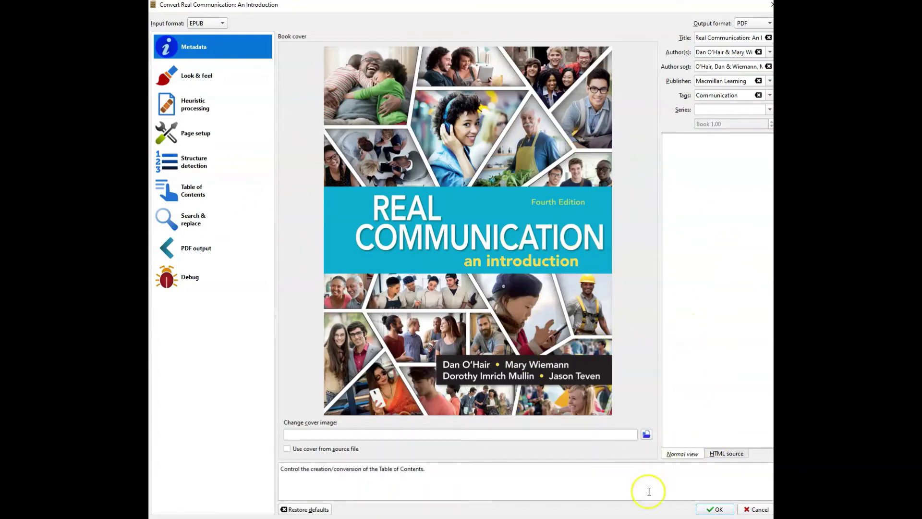
# Start the EPUB-to-PDF conversion and watch the job until it completes
pyautogui.click(717, 509)
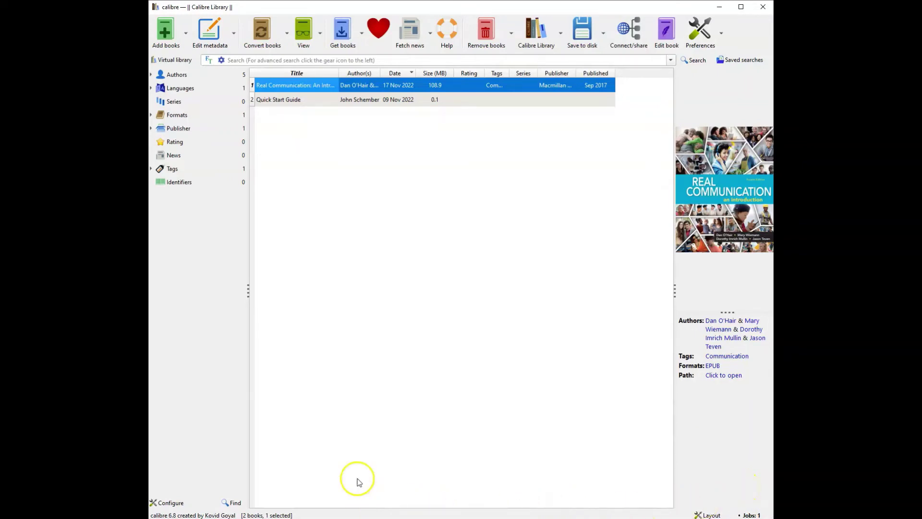
pyautogui.click(733, 516)
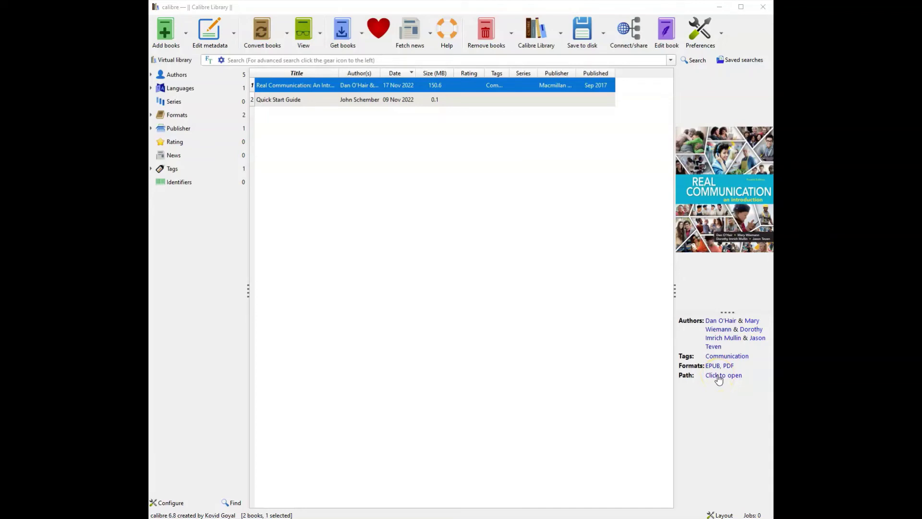
# Open the book's folder via the Path link and launch the converted Real Communication PDF in Acrobat
pyautogui.click(718, 376)
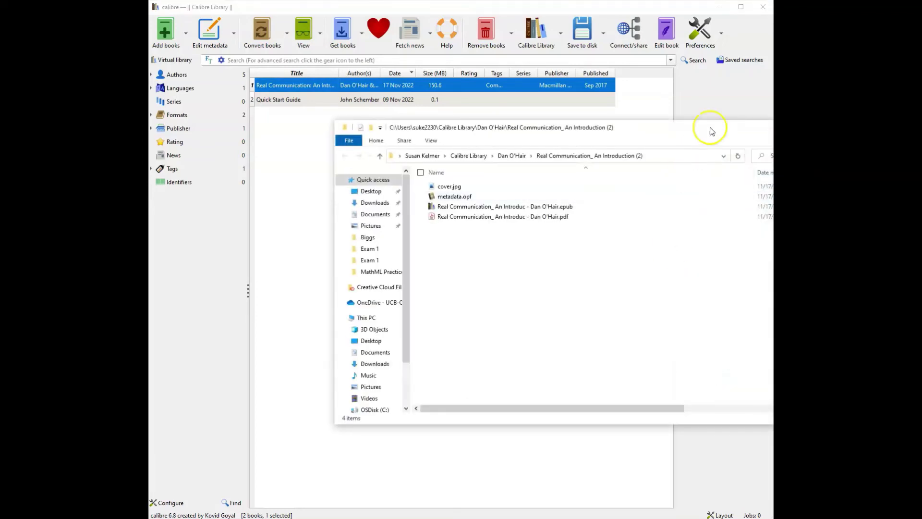
pyautogui.moveTo(711, 131); pyautogui.dragTo(573, 109)
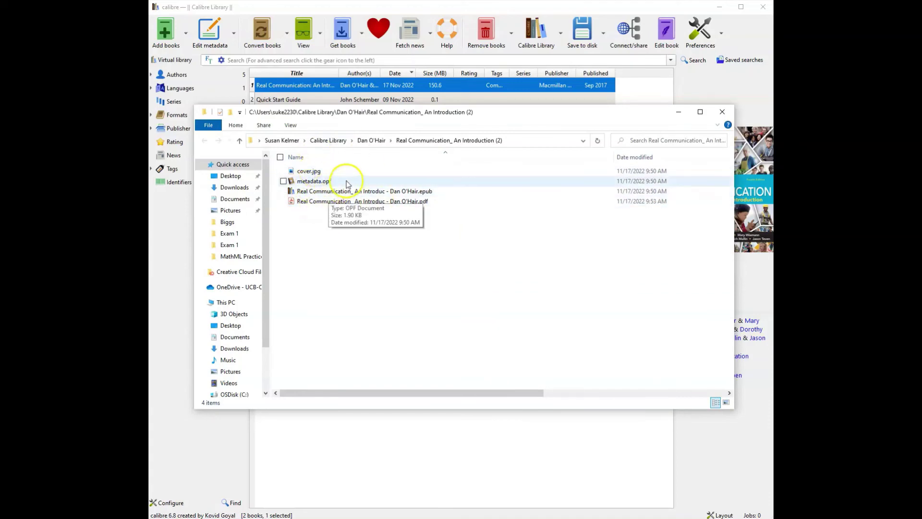
pyautogui.moveTo(613, 111); pyautogui.dragTo(601, 71)
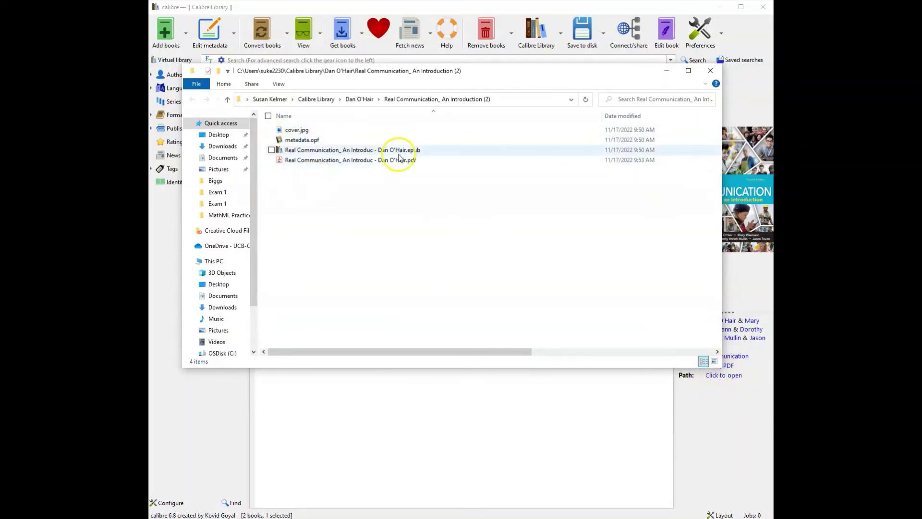
pyautogui.click(316, 161)
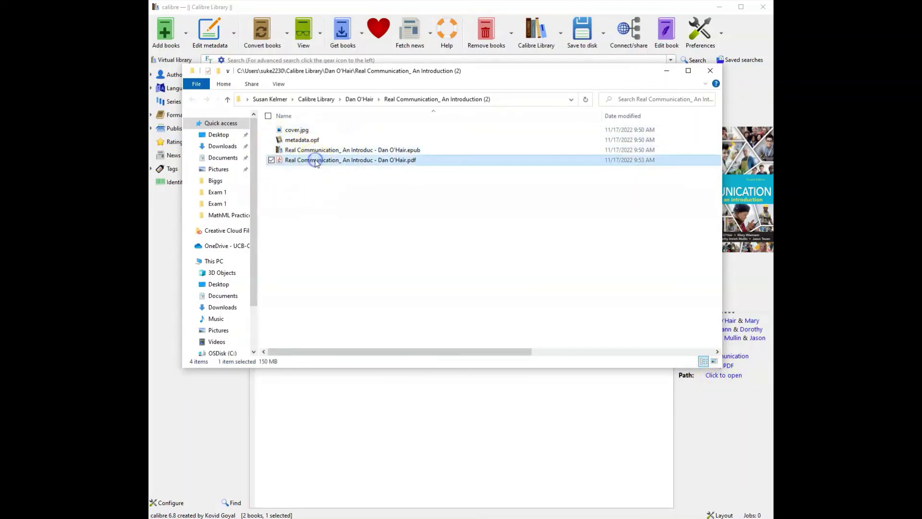
pyautogui.doubleClick(316, 161)
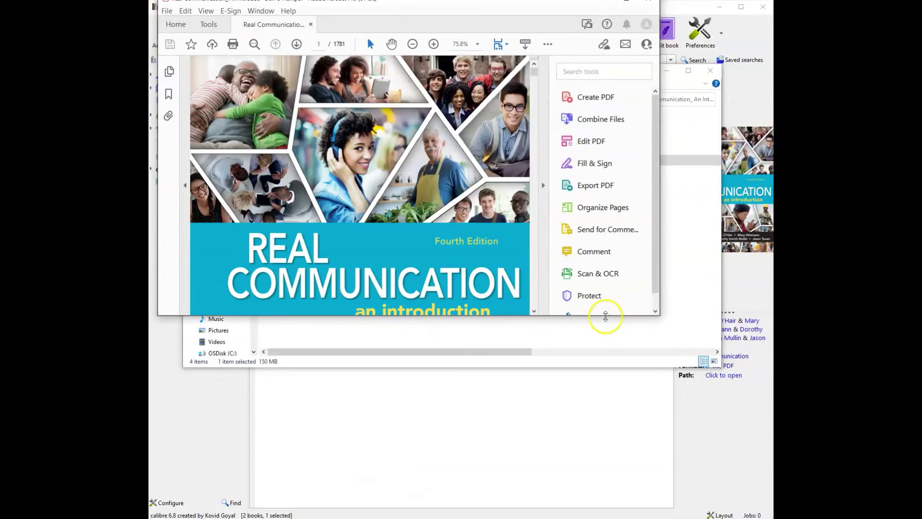
# Enlarge the Acrobat window, show page thumbnails, and jump to page 12
pyautogui.moveTo(605, 316); pyautogui.dragTo(600, 516)
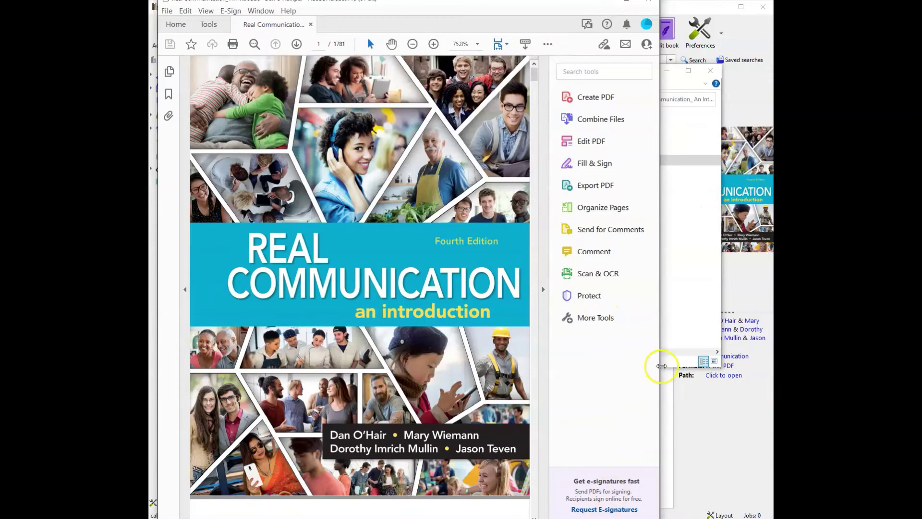
pyautogui.moveTo(662, 366); pyautogui.dragTo(771, 371)
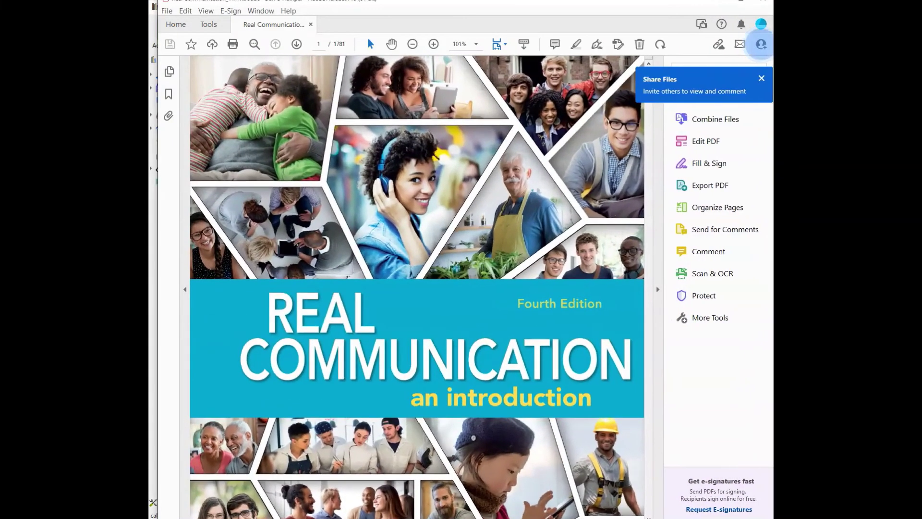
pyautogui.moveTo(492, 1); pyautogui.dragTo(492, 6)
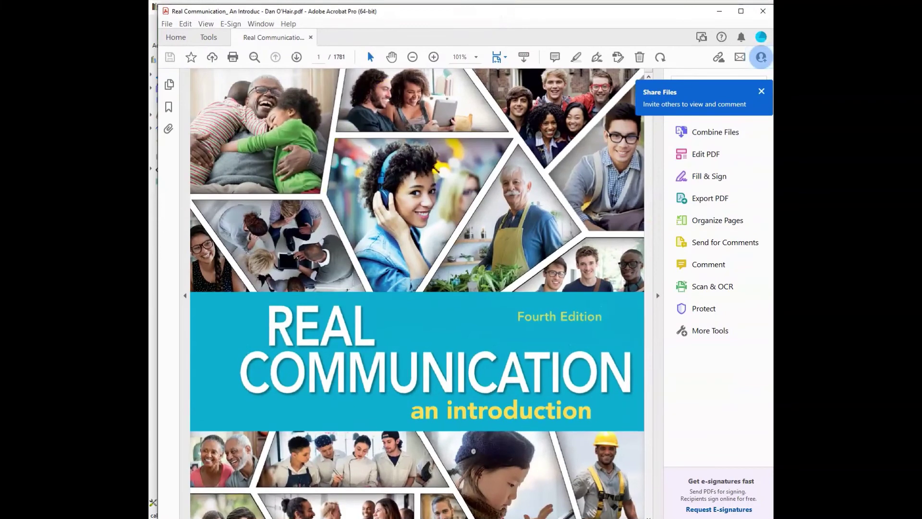
pyautogui.click(169, 84)
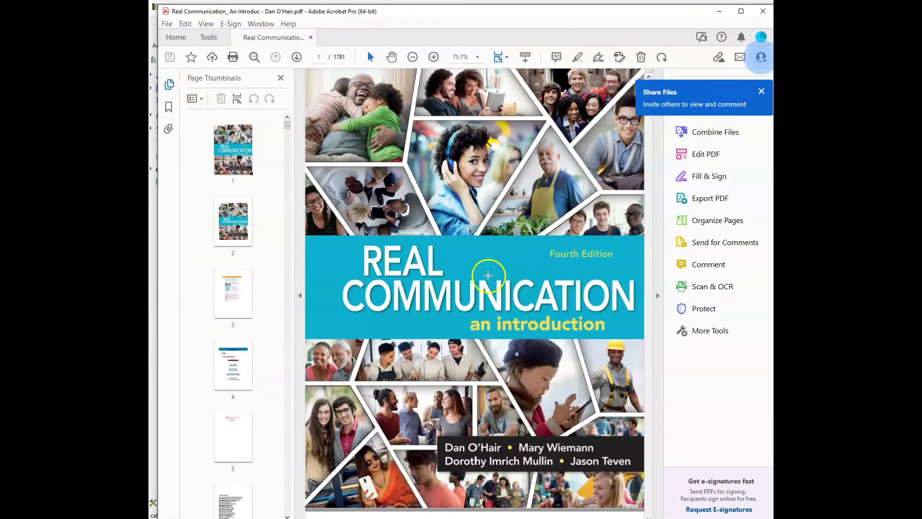
pyautogui.keyDown('ctrl'); pyautogui.scroll(-2, 495, 286); pyautogui.keyUp('ctrl')
pyautogui.scroll(-3, 497, 288)
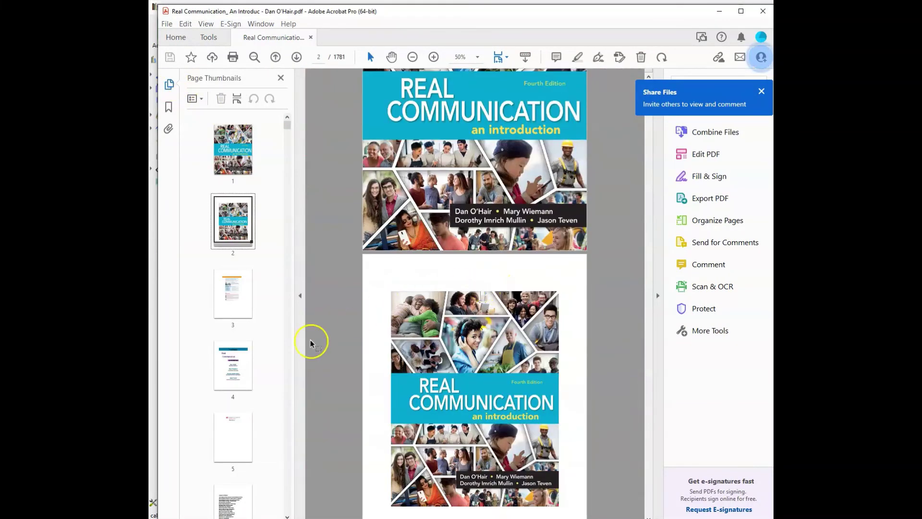
pyautogui.scroll(-5, 418, 326)
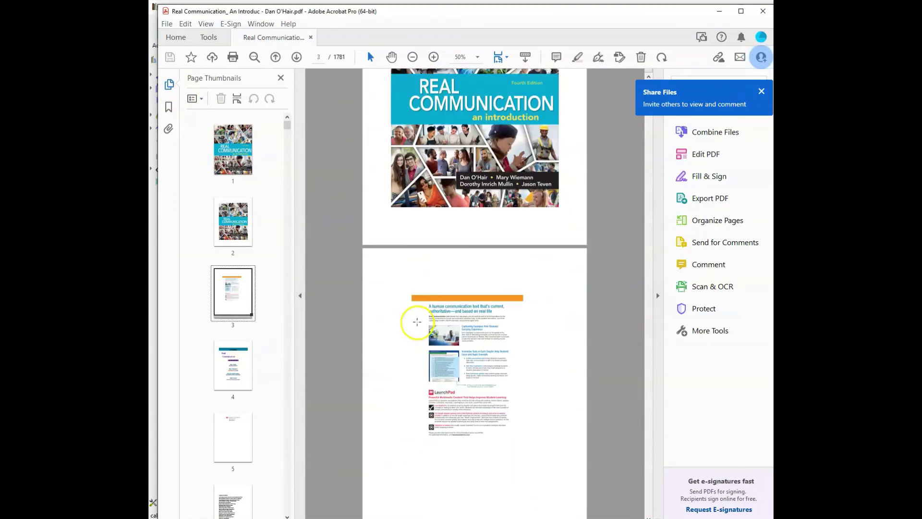
pyautogui.scroll(-6, 418, 325)
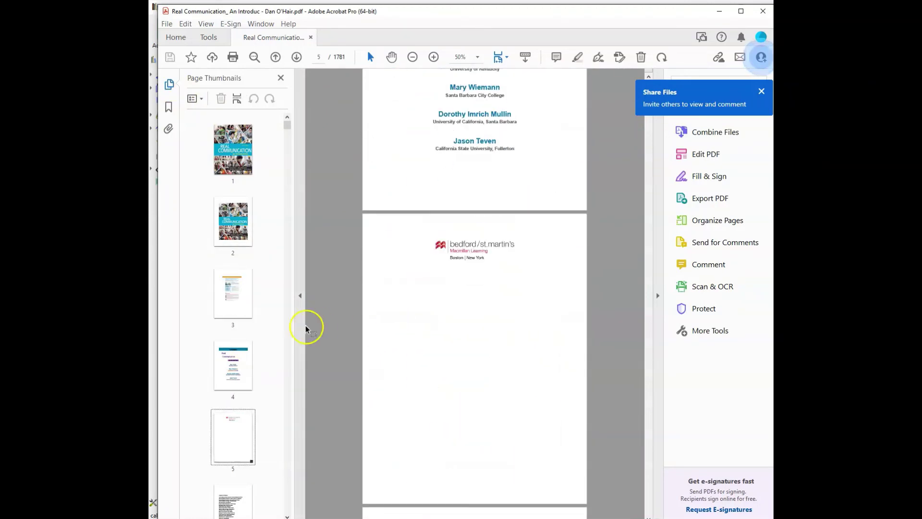
pyautogui.scroll(-6, 279, 336)
pyautogui.click(233, 341)
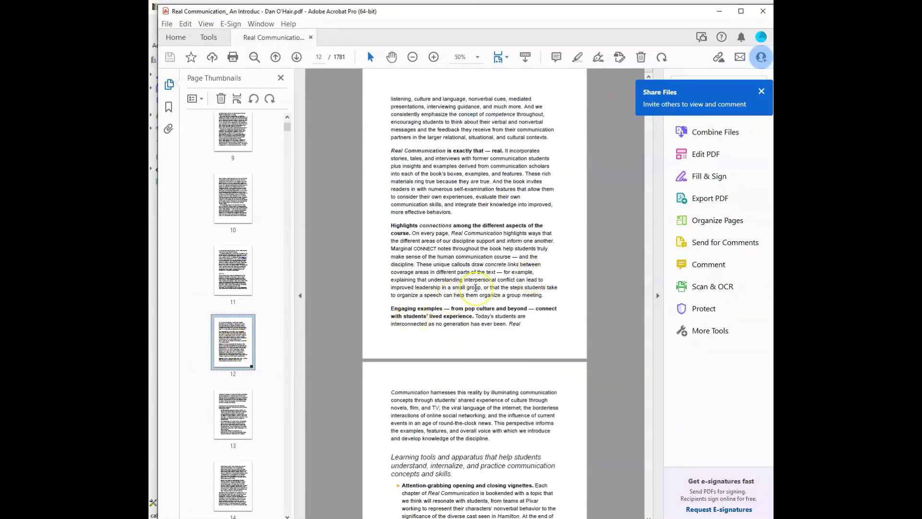
# Read through pages 15–17, selecting text and the 'Digital and Print Formats' heading
pyautogui.scroll(-8, 476, 287)
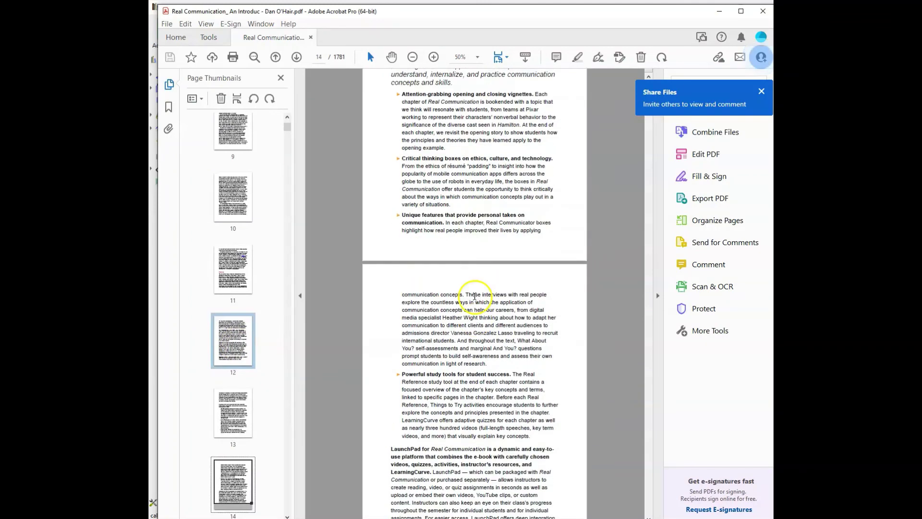
pyautogui.scroll(-1, 475, 297)
pyautogui.scroll(-4, 465, 347)
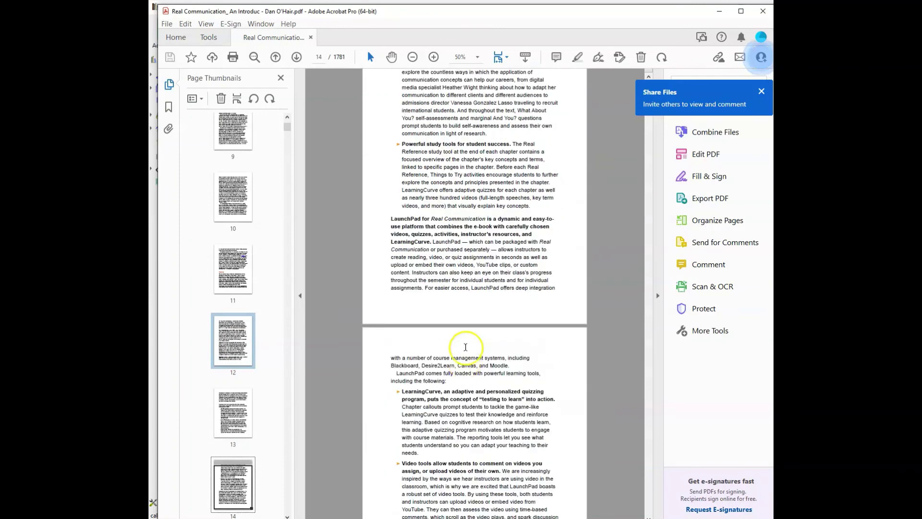
pyautogui.scroll(-7, 466, 346)
pyautogui.moveTo(454, 337); pyautogui.dragTo(557, 517)
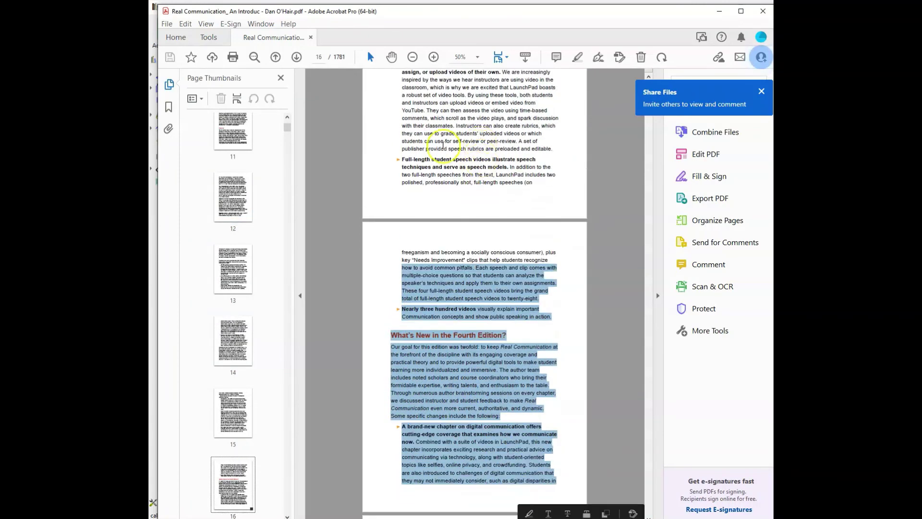
pyautogui.moveTo(402, 102); pyautogui.dragTo(567, 487)
pyautogui.scroll(-3, 467, 349)
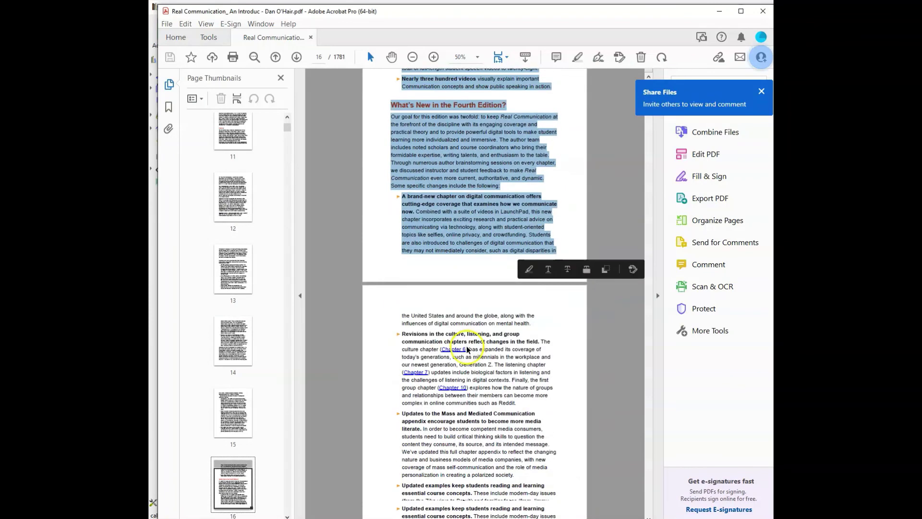
pyautogui.moveTo(402, 325); pyautogui.dragTo(528, 493)
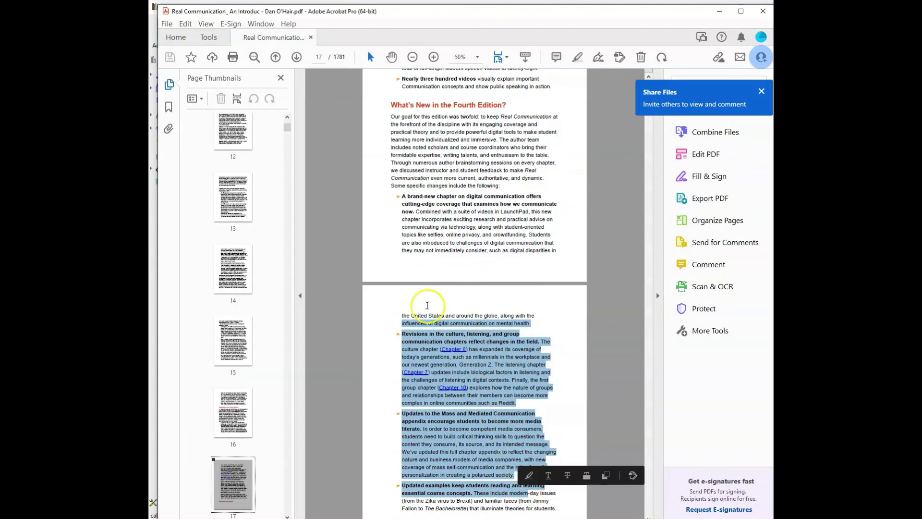
pyautogui.moveTo(401, 316); pyautogui.dragTo(555, 509)
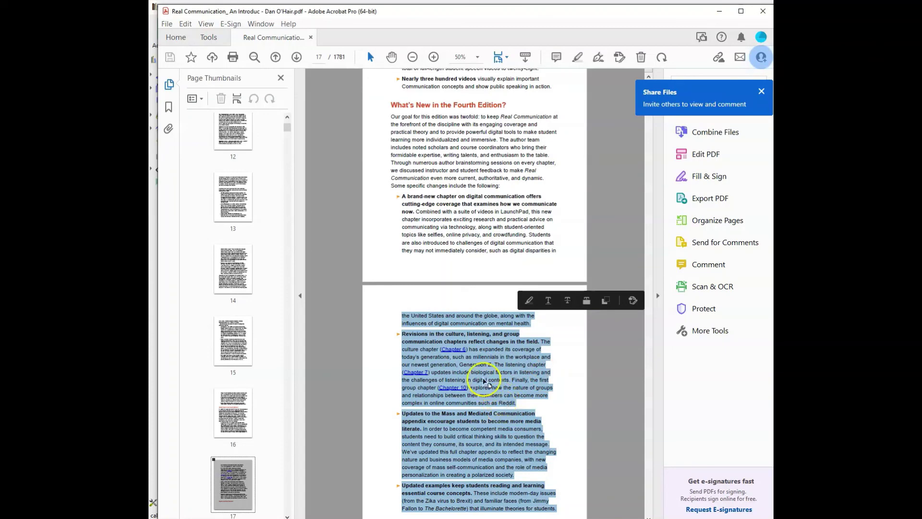
pyautogui.scroll(-10, 485, 382)
pyautogui.click(431, 290)
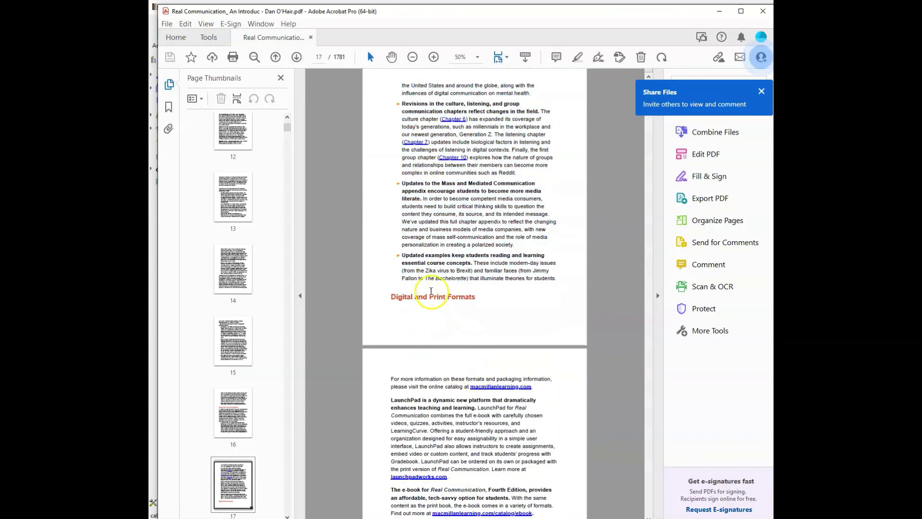
pyautogui.moveTo(391, 296); pyautogui.dragTo(475, 298)
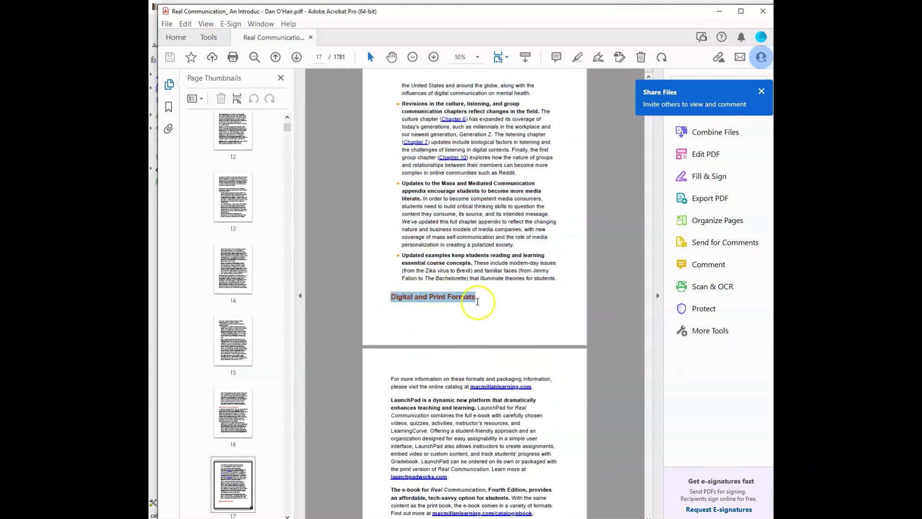